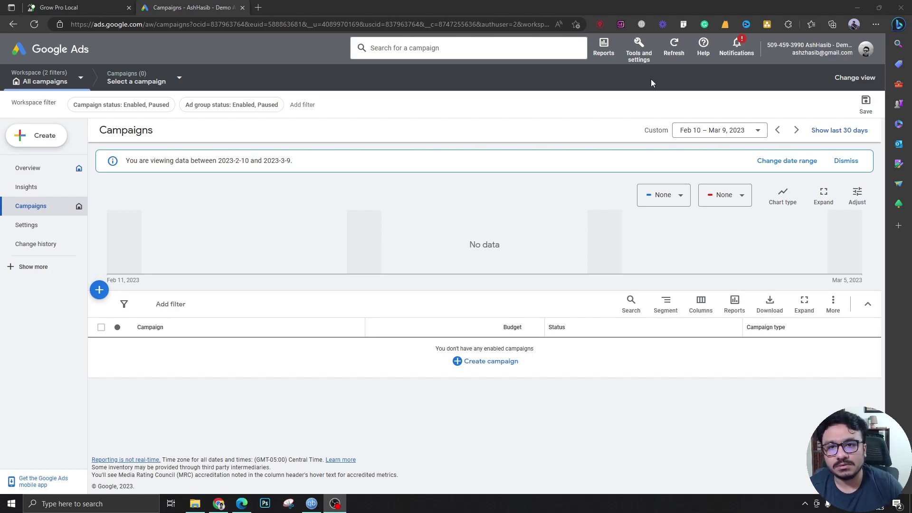
# - Glance at the account's tools overview, then search 'gs location' in a new tab
pyautogui.click(639, 47)
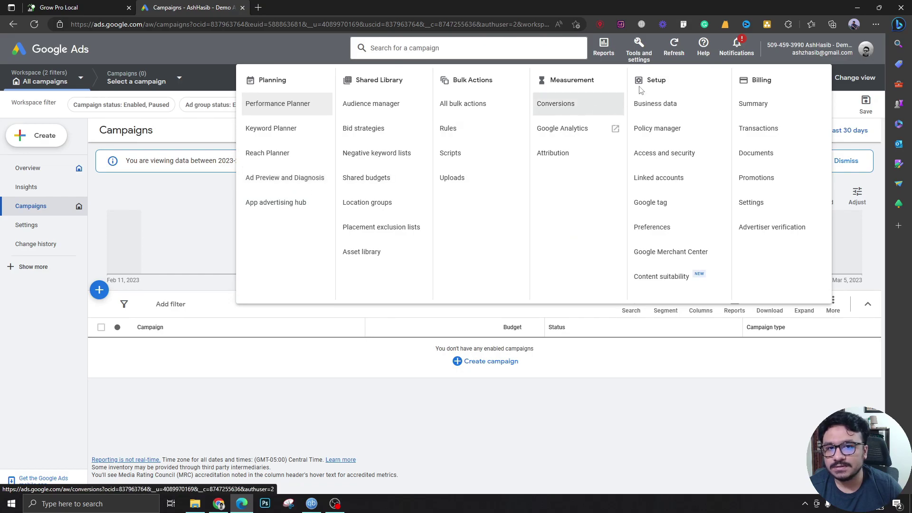
pyautogui.click(773, 53)
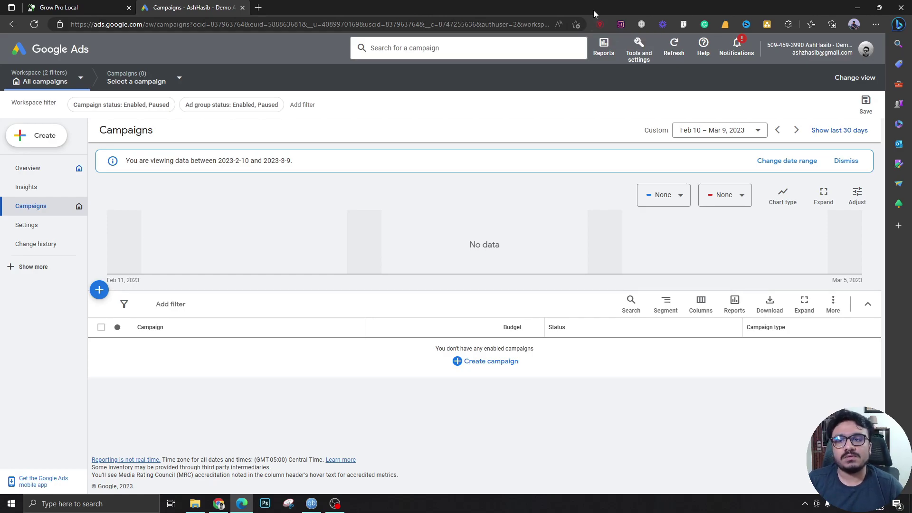
pyautogui.click(254, 9)
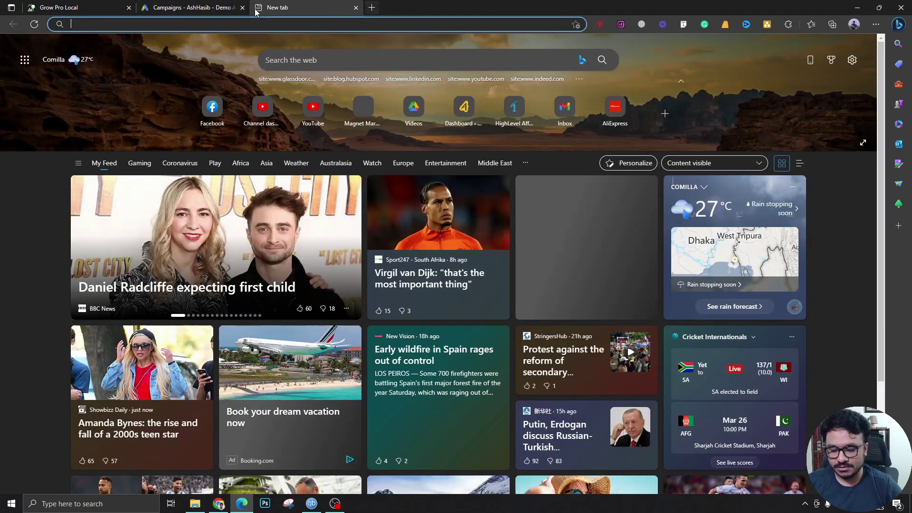
pyautogui.write('gs location')
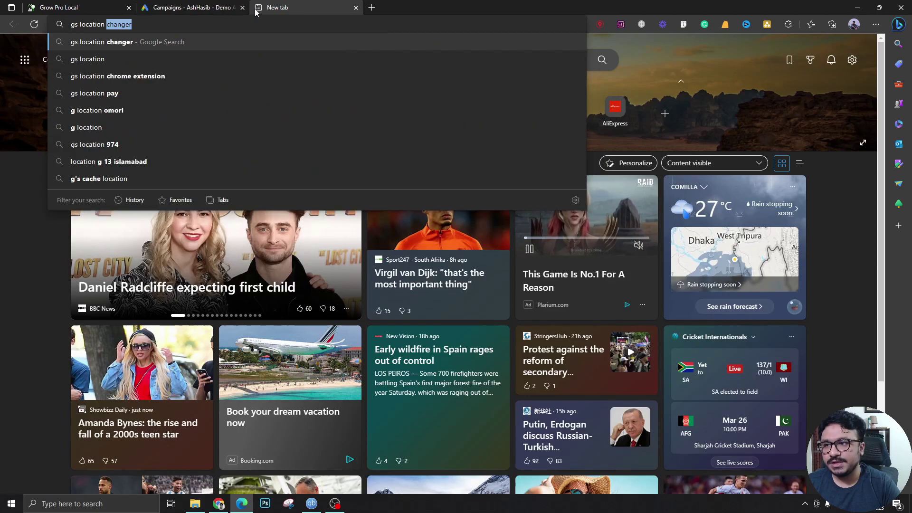
pyautogui.press('Return')
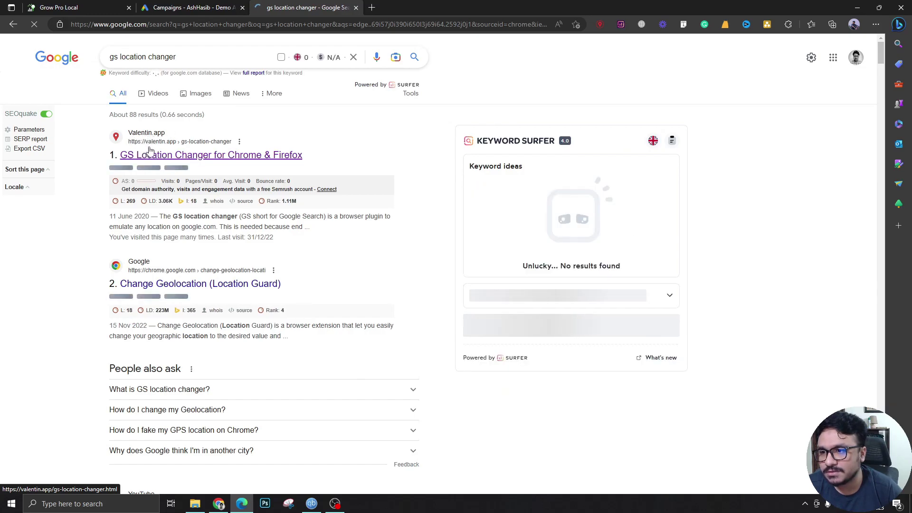
# - Open the valentin.app GS Location Changer article and follow its Chrome Extension download link
pyautogui.click(224, 156)
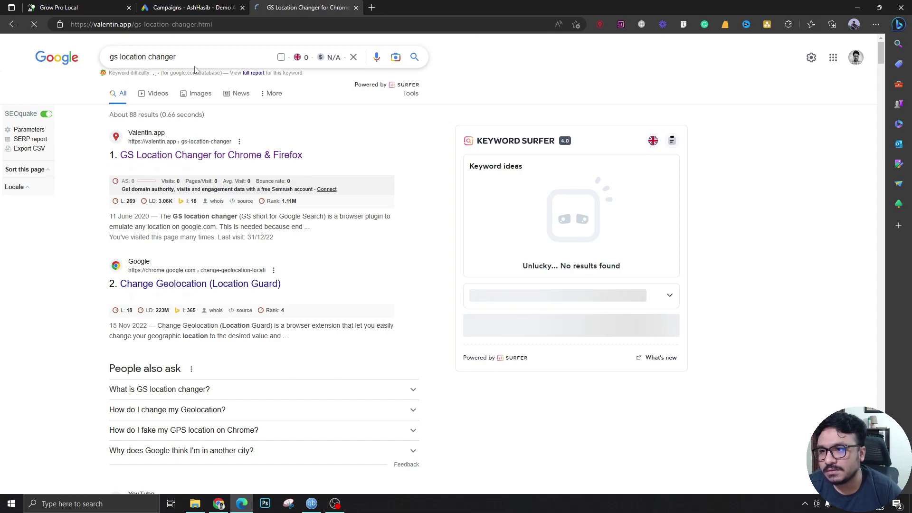
pyautogui.scroll(-3, 555, 314)
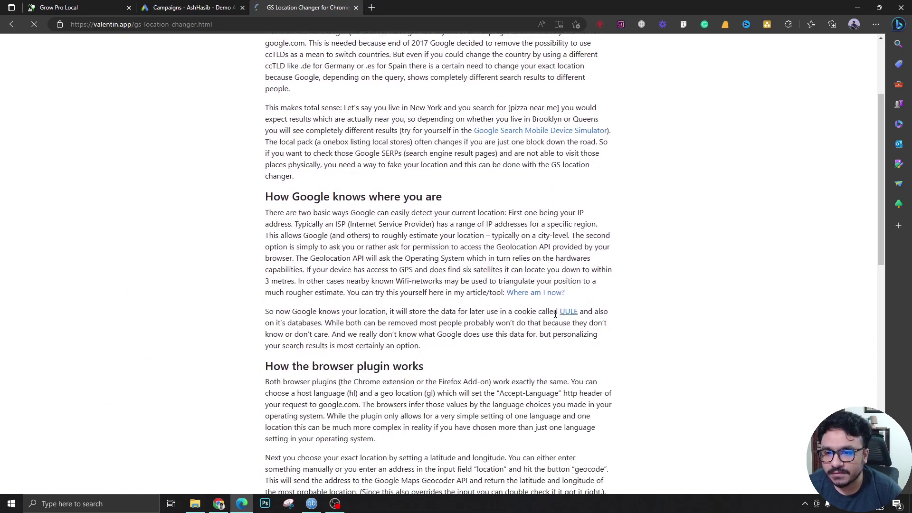
pyautogui.scroll(-9, 555, 314)
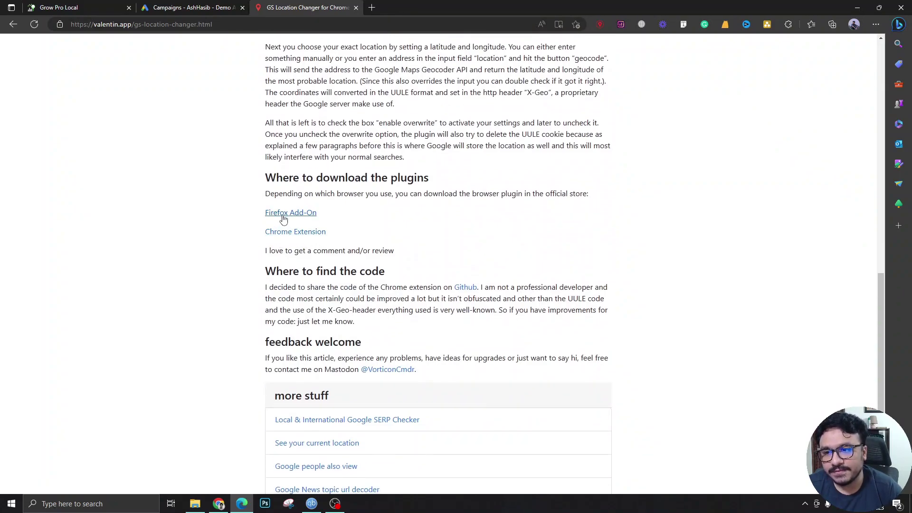
pyautogui.click(293, 233)
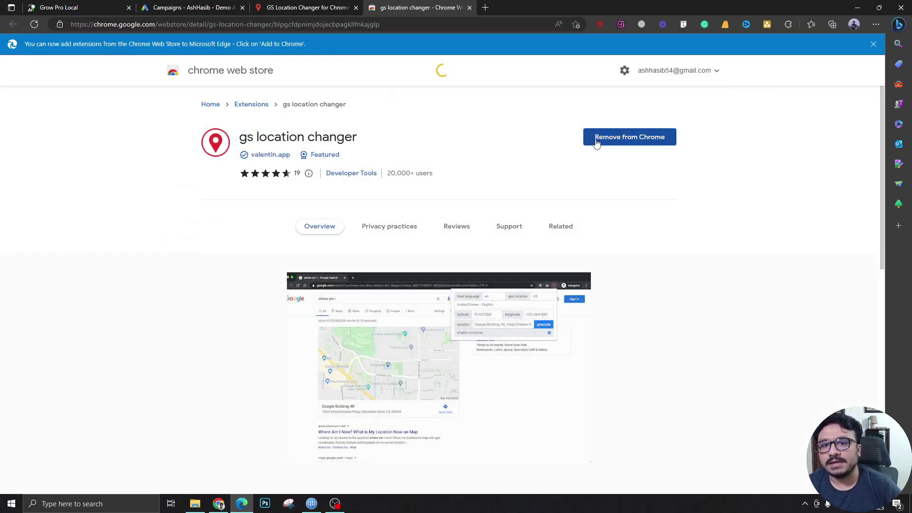
# - Check the installed extension's toolbar options, then switch to a blank new tab page
pyautogui.rightClick(599, 30)
pyautogui.press('Escape')
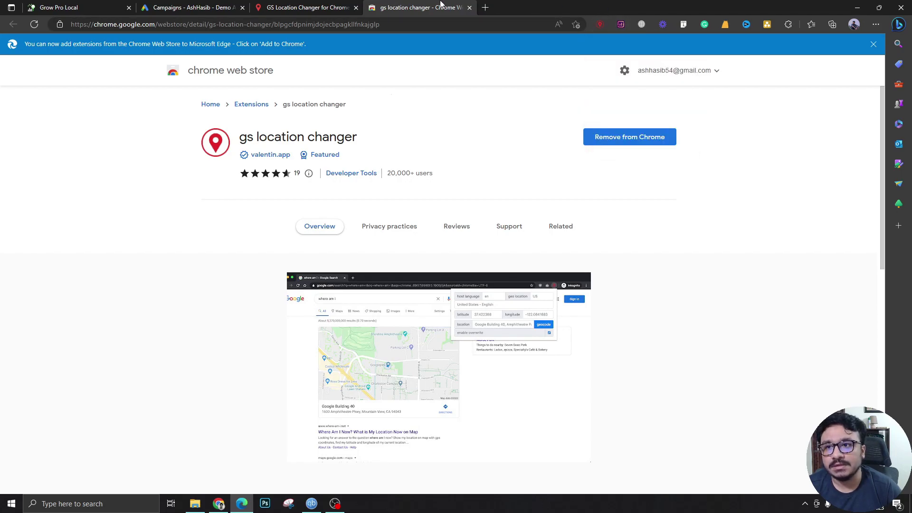
pyautogui.hotkey('alt', 'Home')
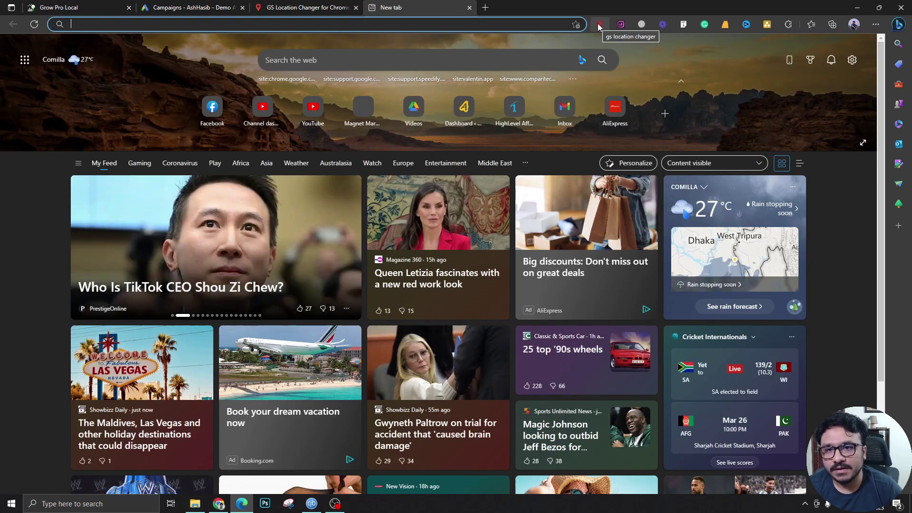
# - Replace the Canberra fake location with 'Houston, Texas' and geocode it to 29.7604267, -95.3698028
pyautogui.click(599, 24)
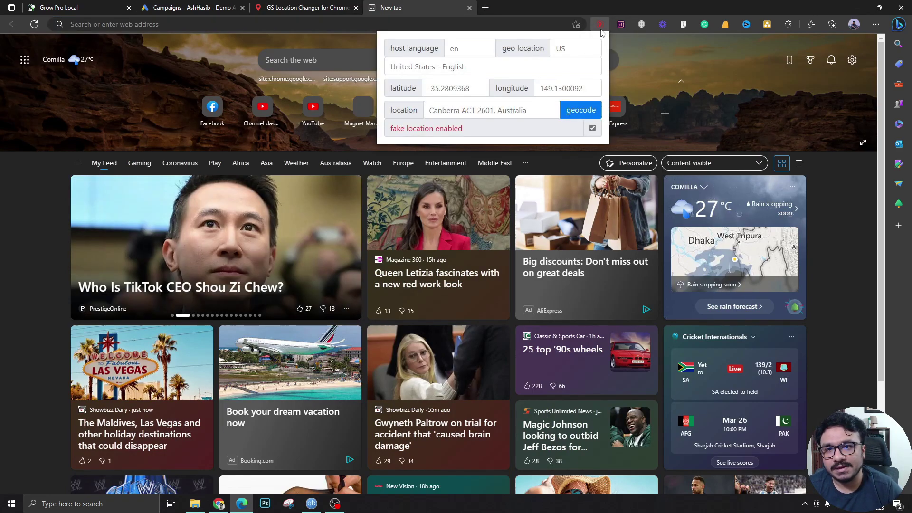
pyautogui.click(452, 108)
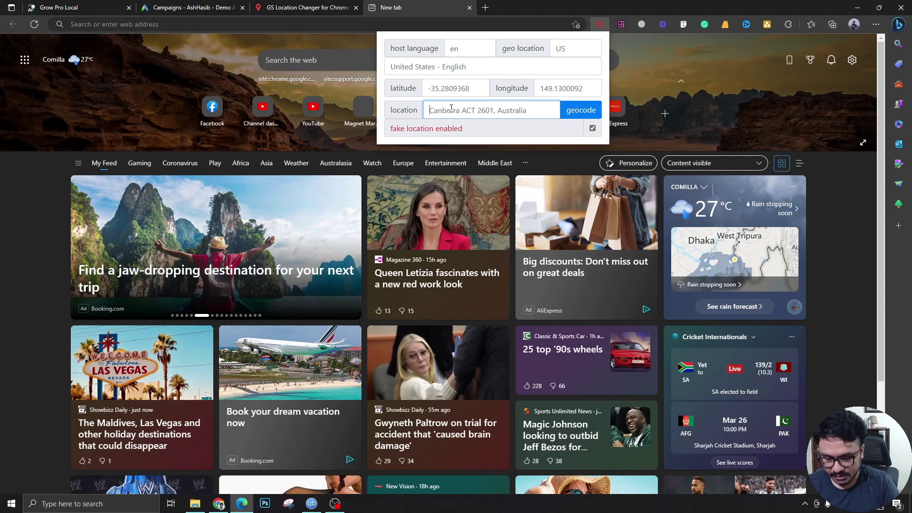
pyautogui.hotkey('ctrl', 'a')
pyautogui.write('Houston, Texas')
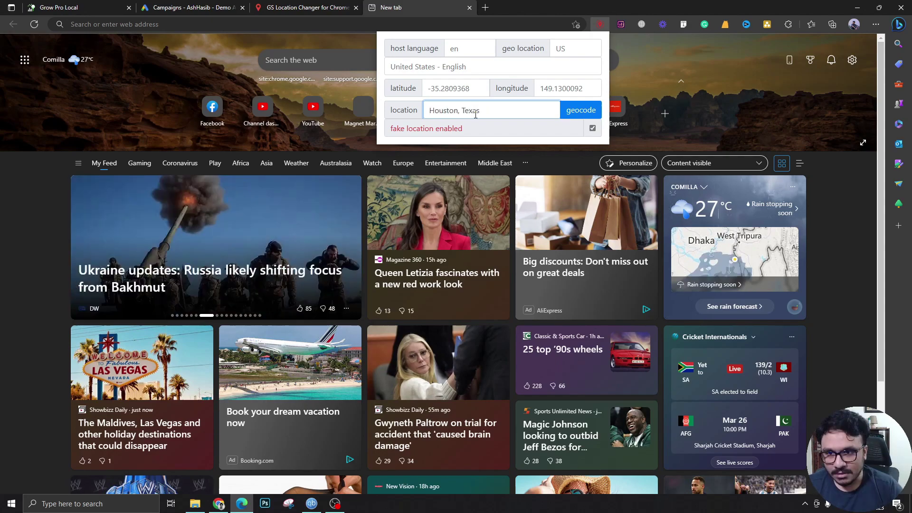
pyautogui.click(566, 116)
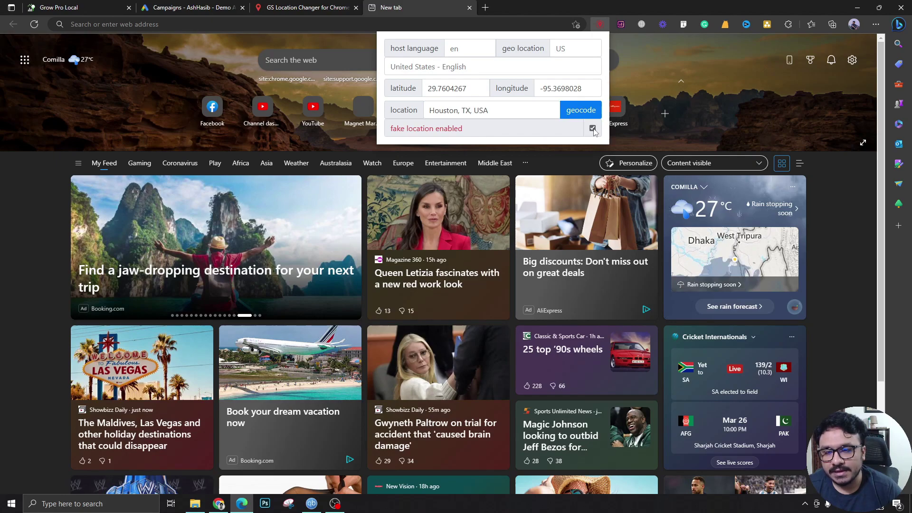
# - Search Google for 'roof repair near me' and browse the Houston, TX 77002 roofer results
pyautogui.click(434, 26)
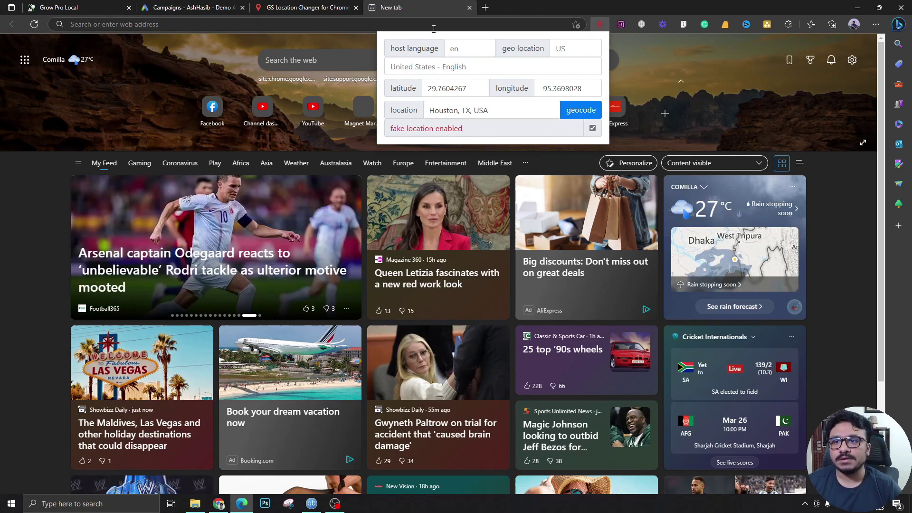
pyautogui.write('roo')
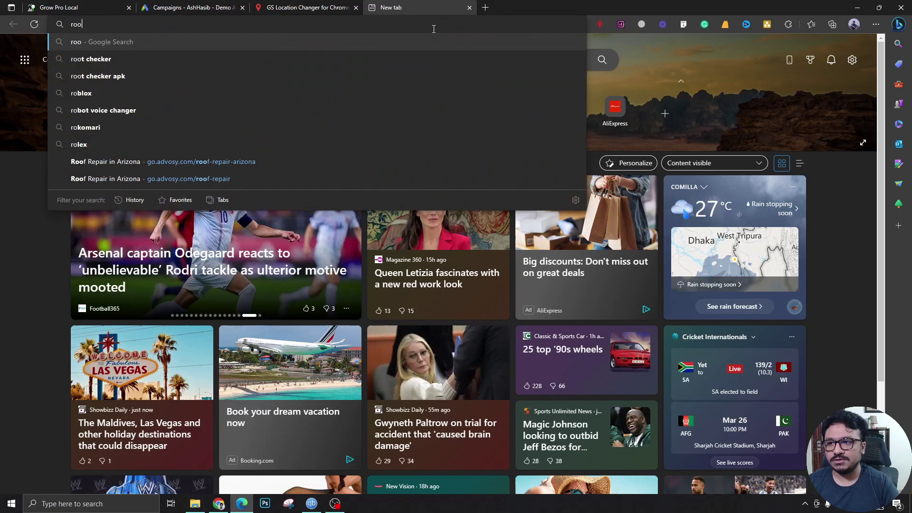
pyautogui.write('f repair ne')
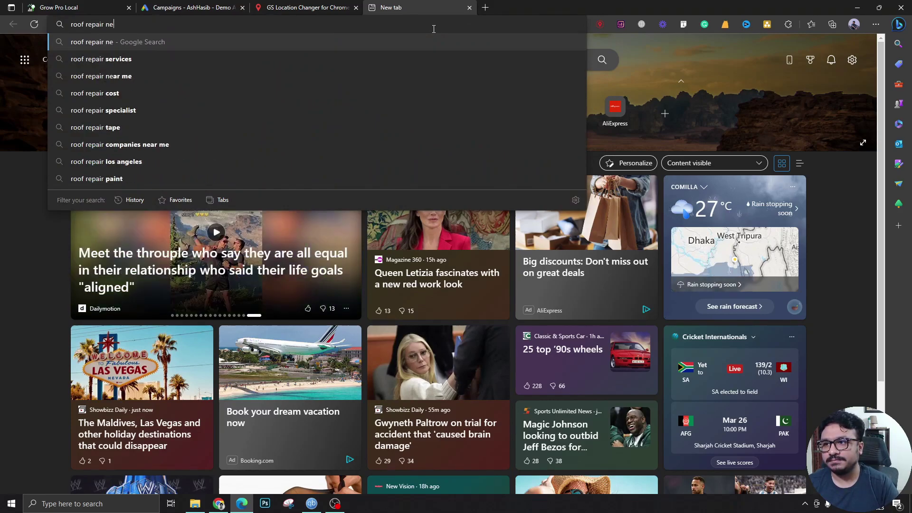
pyautogui.write('ar me')
pyautogui.press('Return')
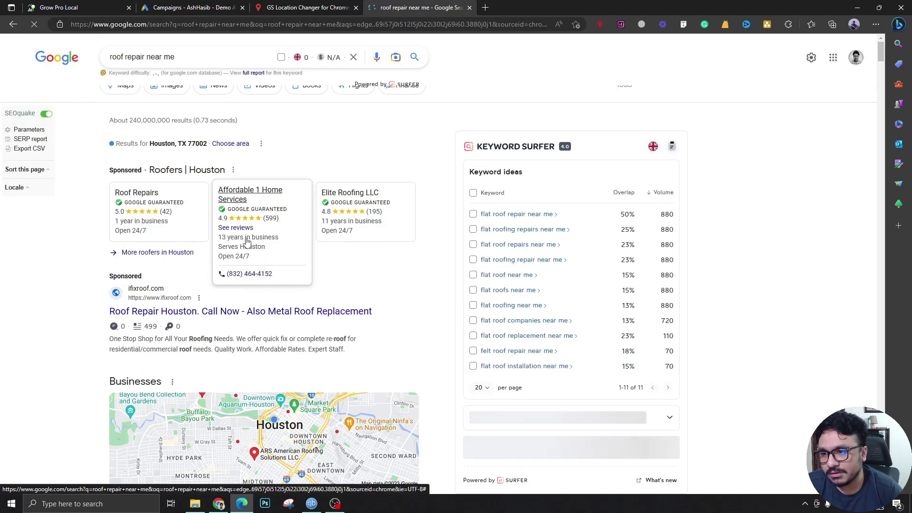
pyautogui.scroll(-3, 190, 213)
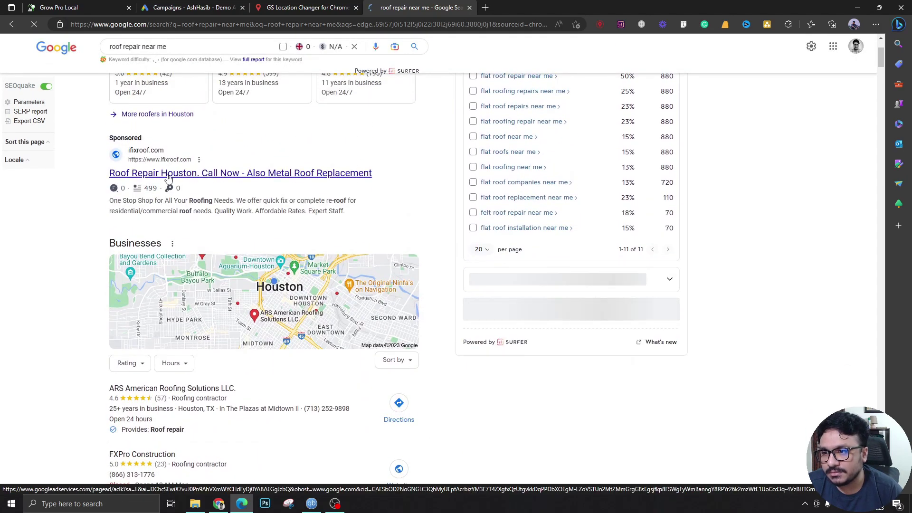
pyautogui.scroll(-6, 285, 157)
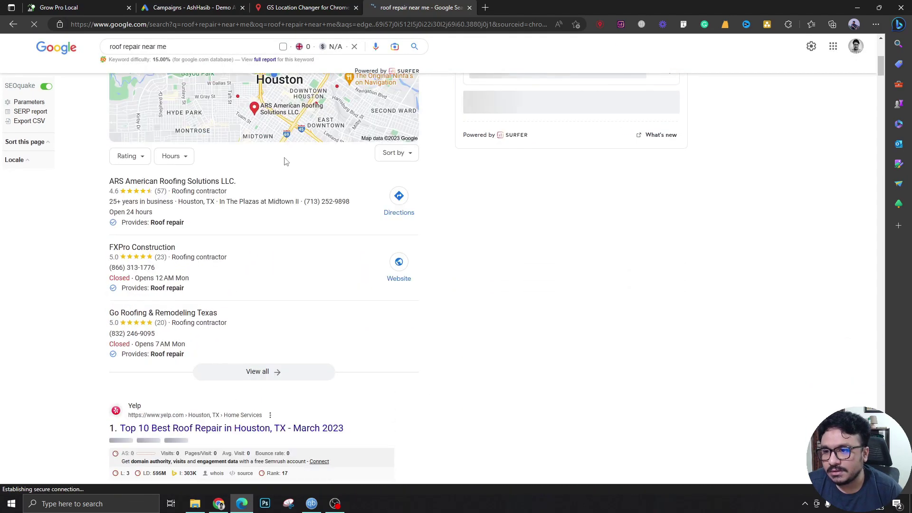
pyautogui.scroll(3, 257, 236)
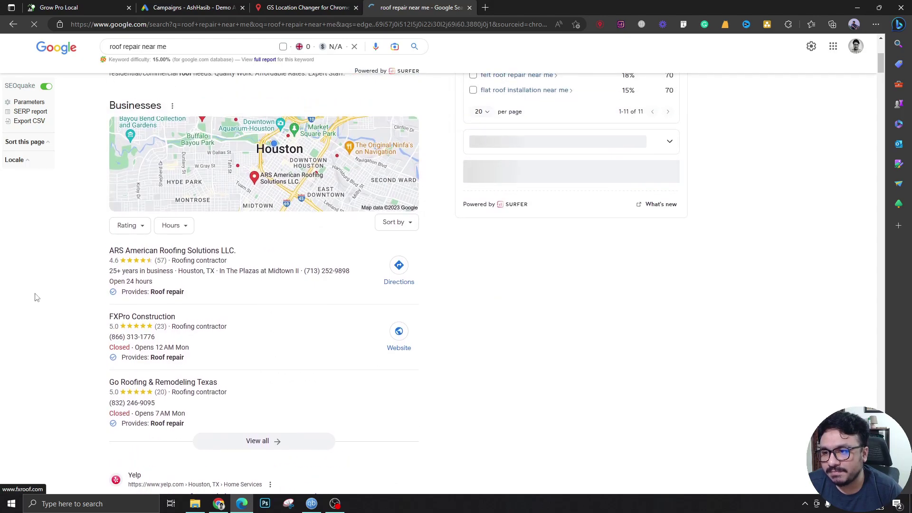
pyautogui.scroll(-4, 179, 246)
pyautogui.scroll(-20, 234, 252)
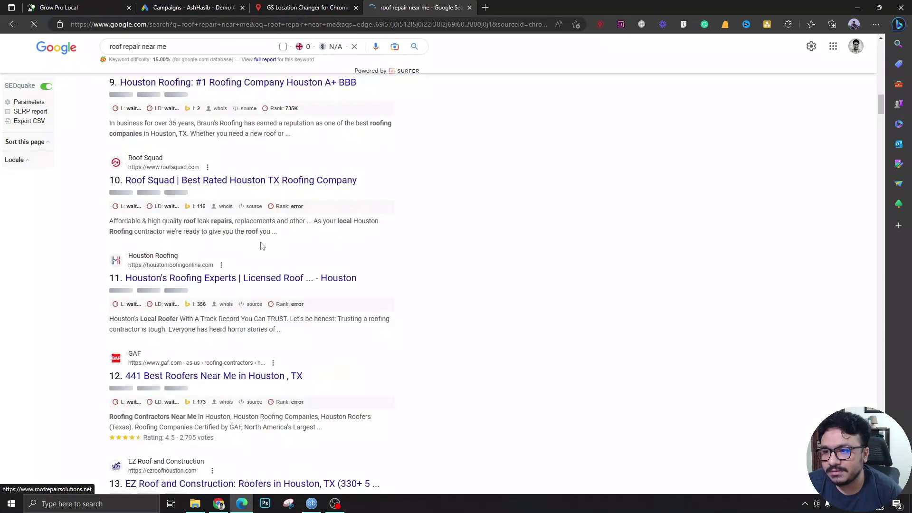
pyautogui.scroll(-20, 264, 246)
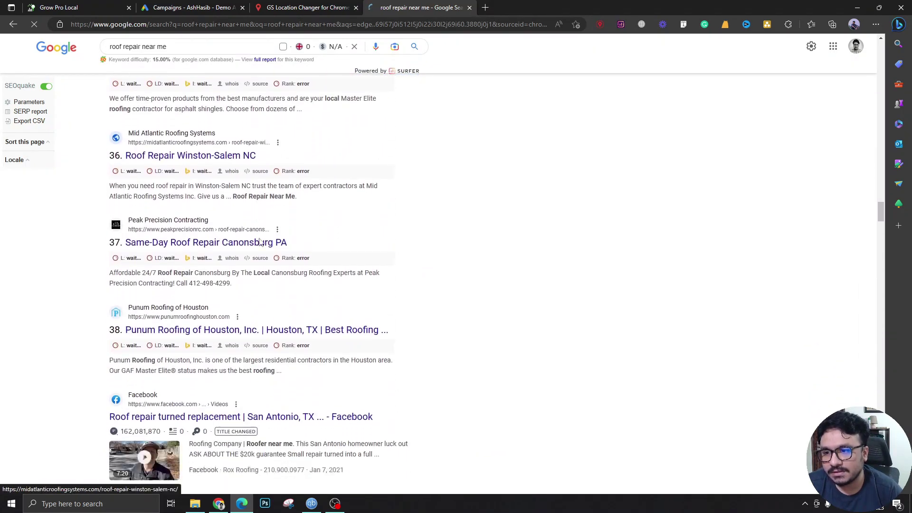
pyautogui.scroll(-7, 261, 242)
pyautogui.scroll(20, 261, 241)
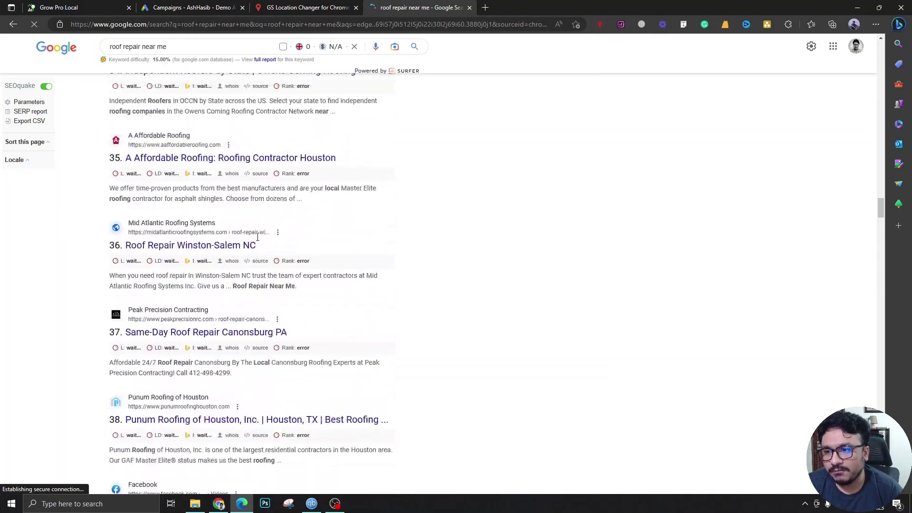
# - Return to the top to review the sponsored Roofers | Houston and ifixroof.com ads
pyautogui.scroll(20, 259, 240)
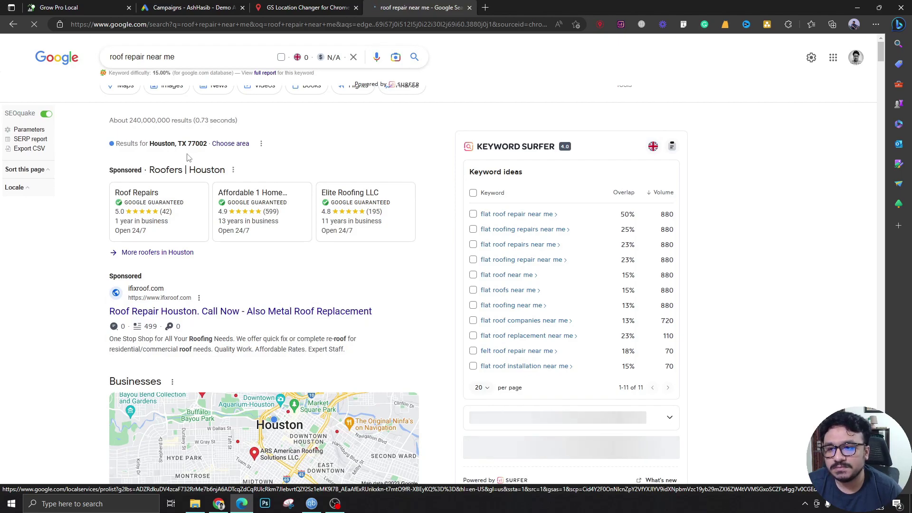
pyautogui.moveTo(279, 253)
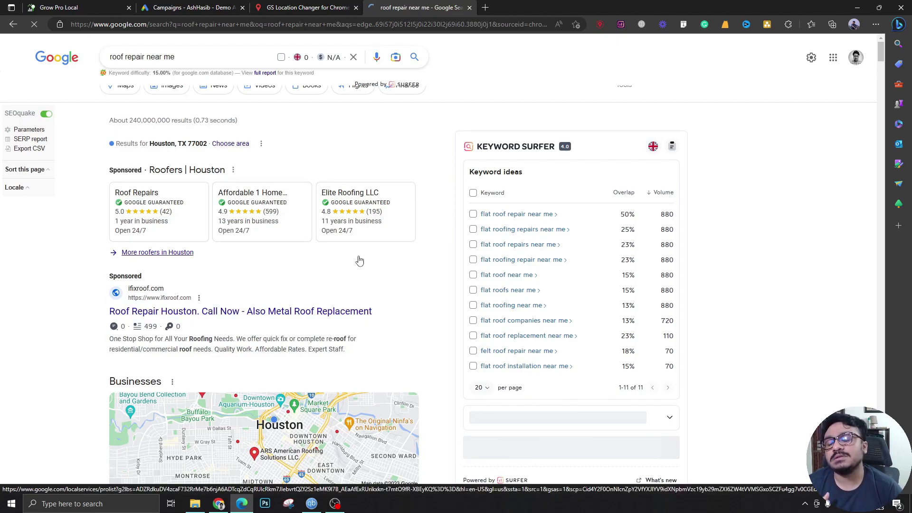
pyautogui.moveTo(316, 210)
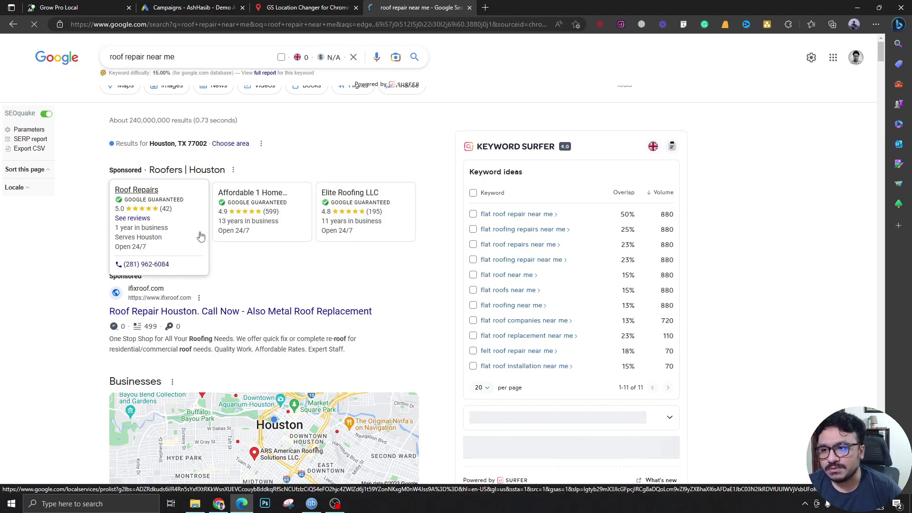
pyautogui.scroll(-2, 138, 209)
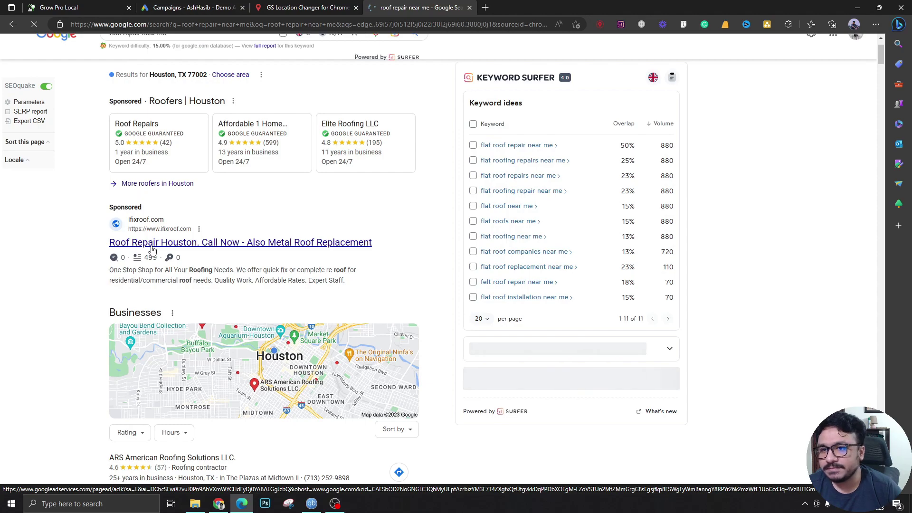
pyautogui.scroll(2, 259, 224)
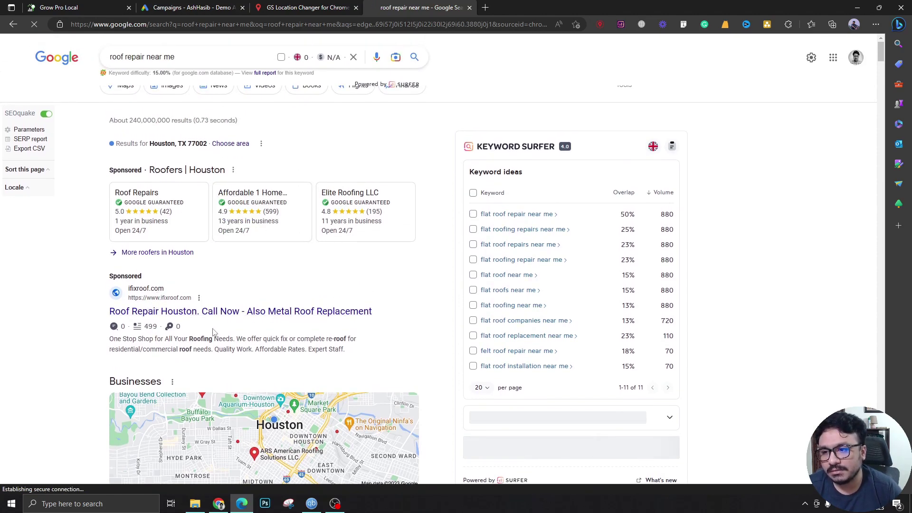